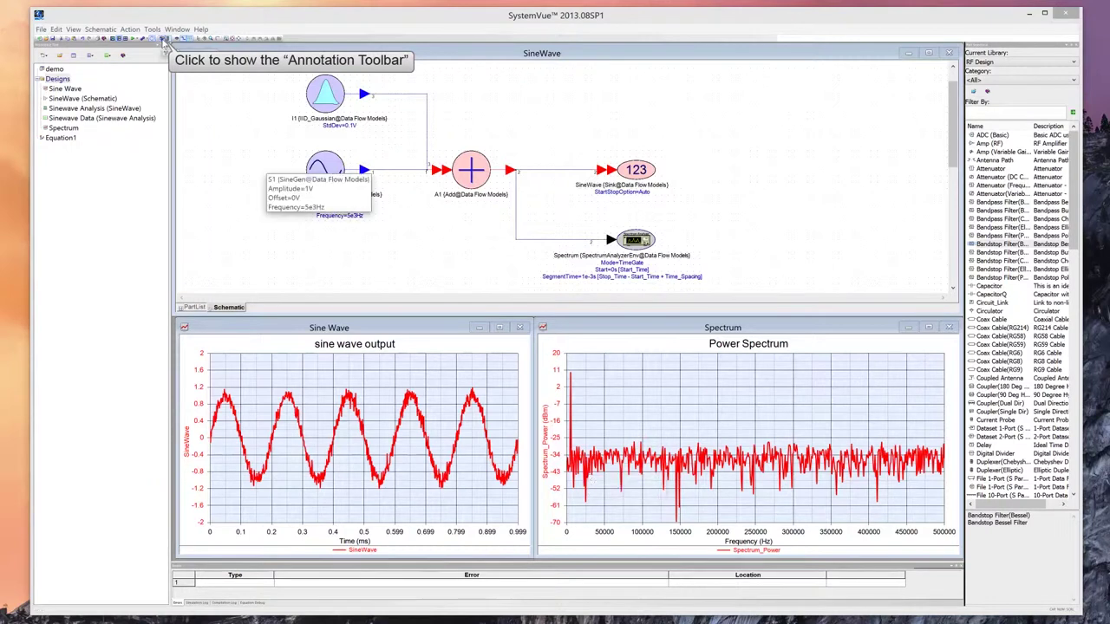
Show and dock the Annotation toolbar, then make noise source I1's StdDev (0.1 V) tunable
click(163, 39)
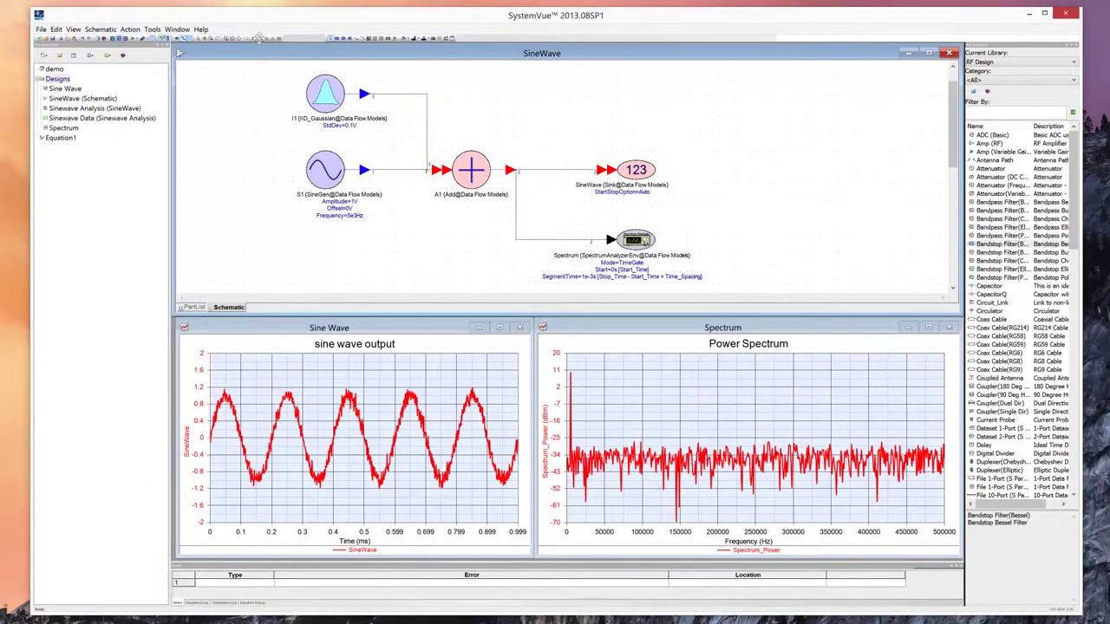
drag(327, 38, 290, 40)
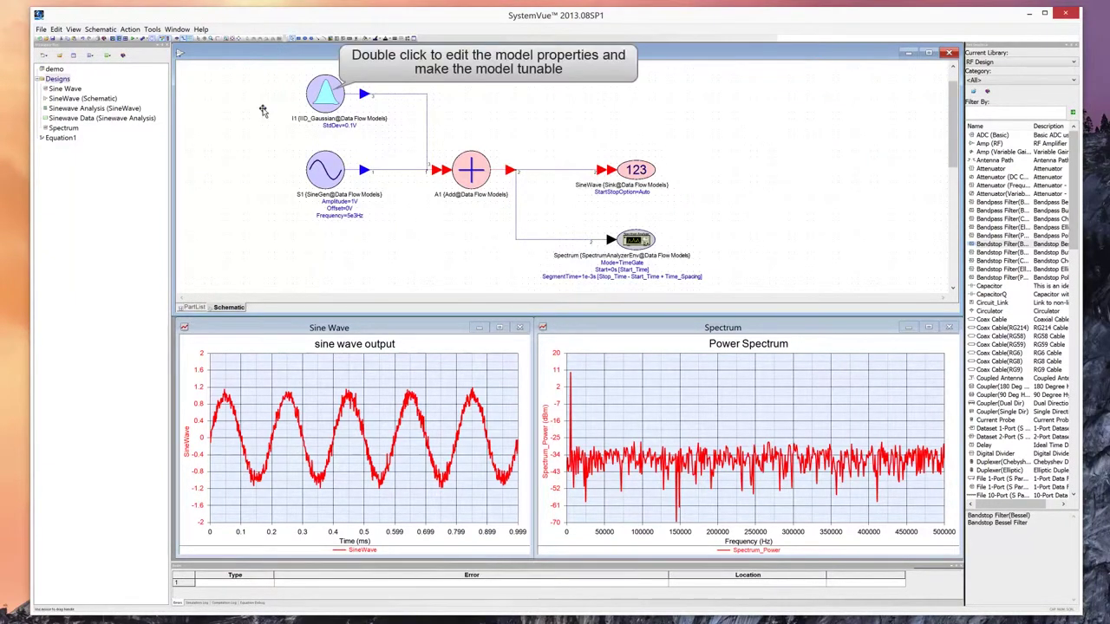
double_click(319, 101)
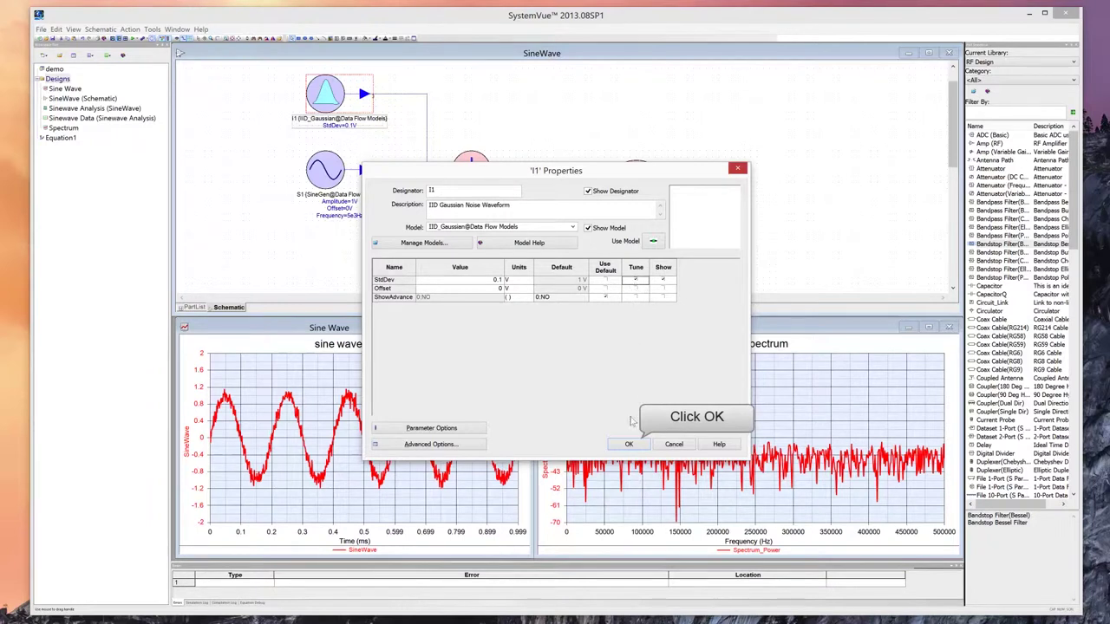
click(629, 444)
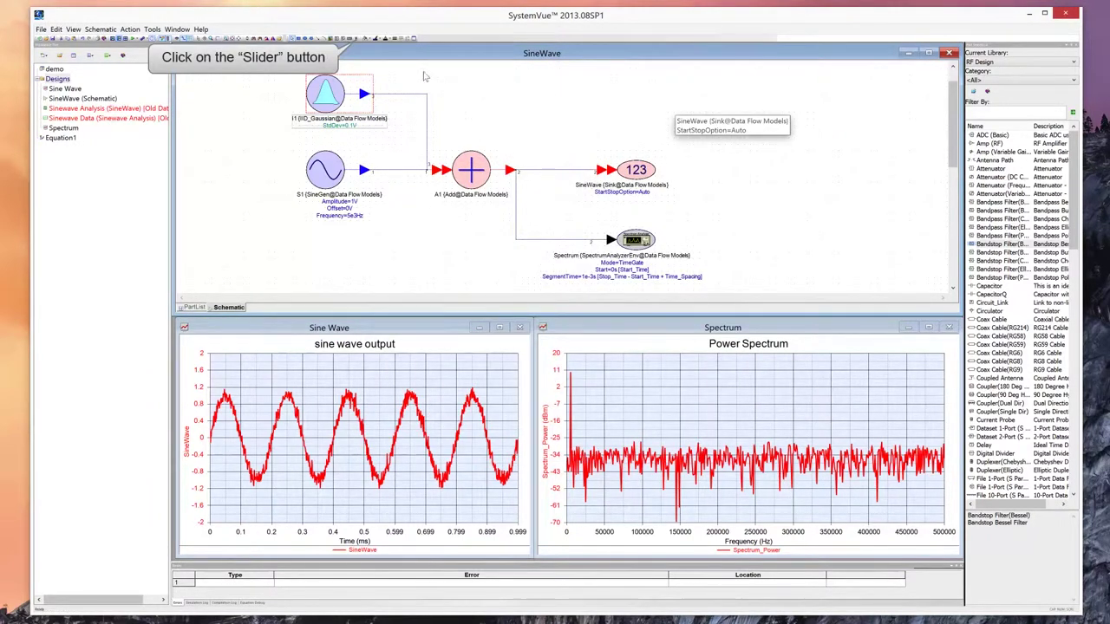
Draw a vertical slider bound to I1.StdDev, with name prefix hidden and Max set to 1
click(355, 39)
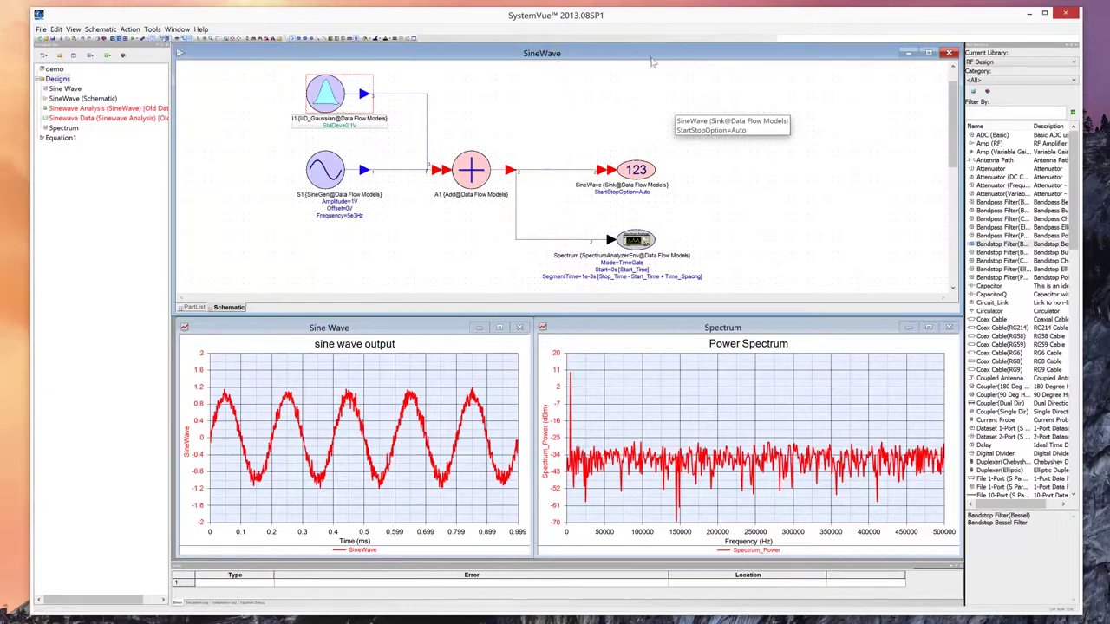
drag(724, 98, 769, 222)
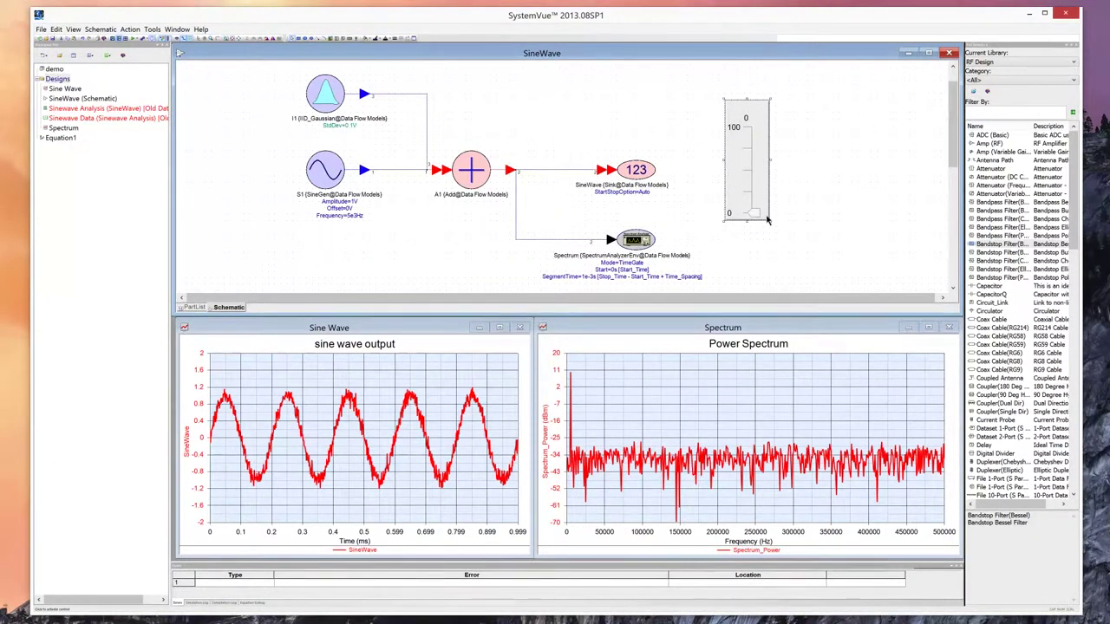
double_click(748, 166)
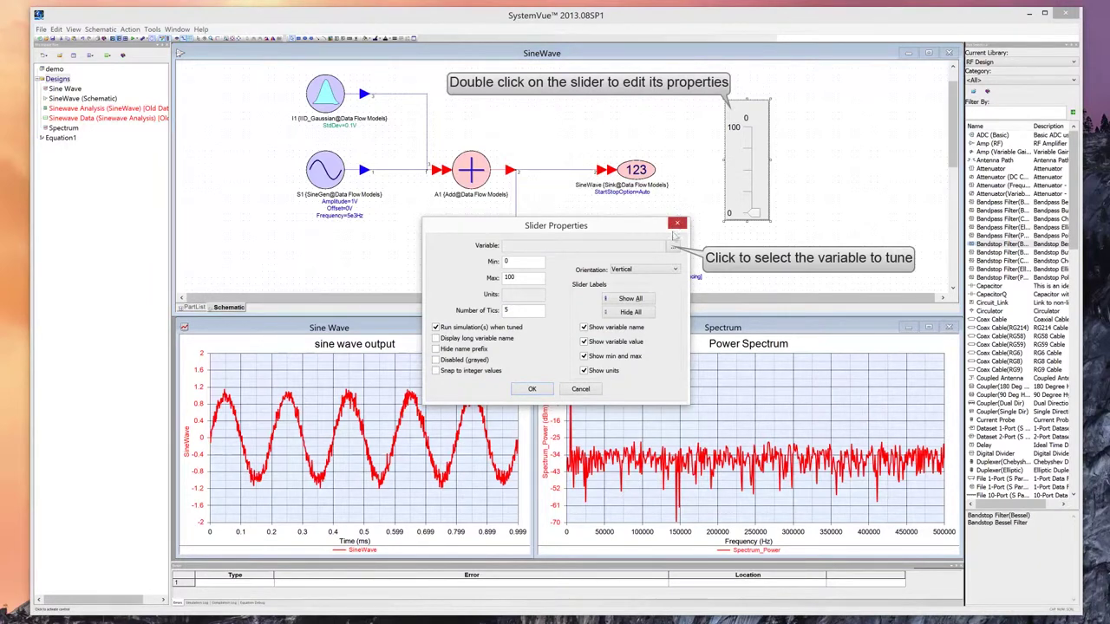
click(674, 248)
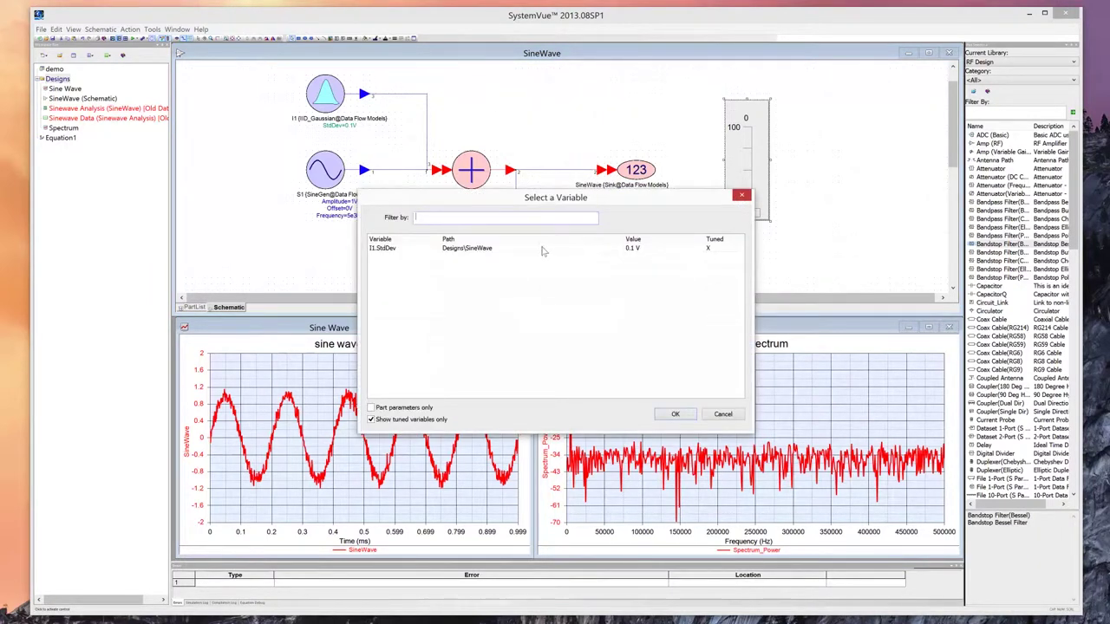
click(384, 248)
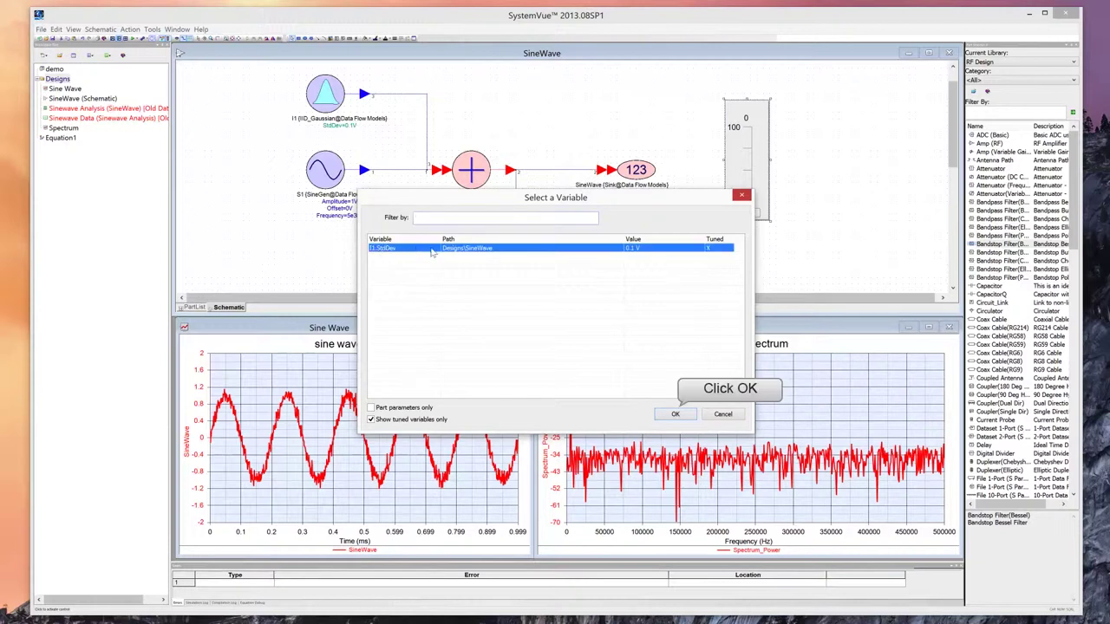
click(673, 414)
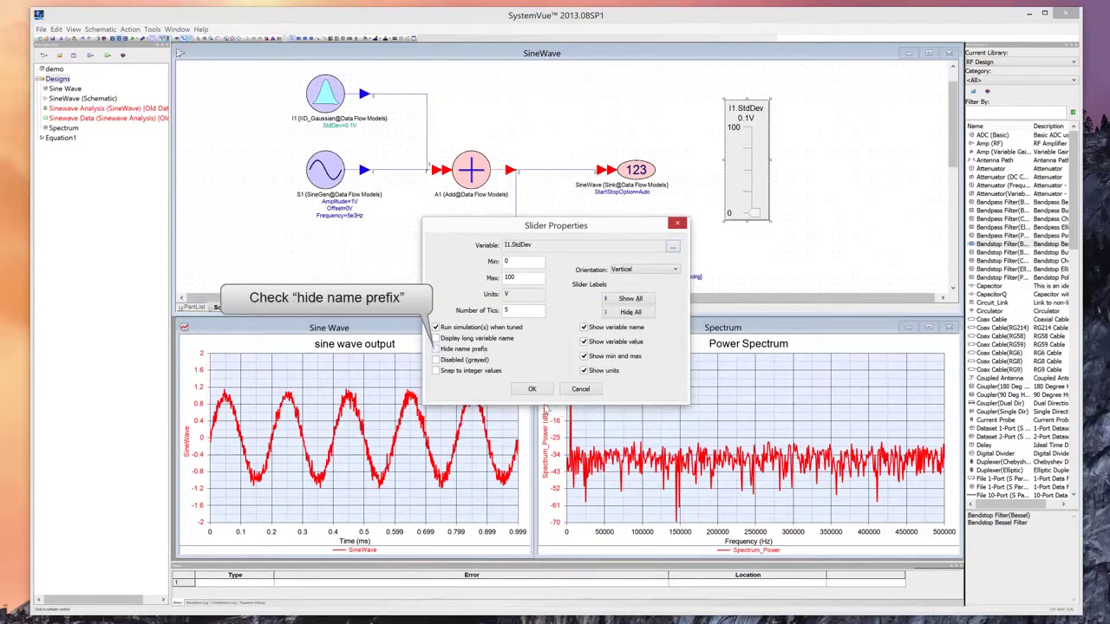
click(436, 349)
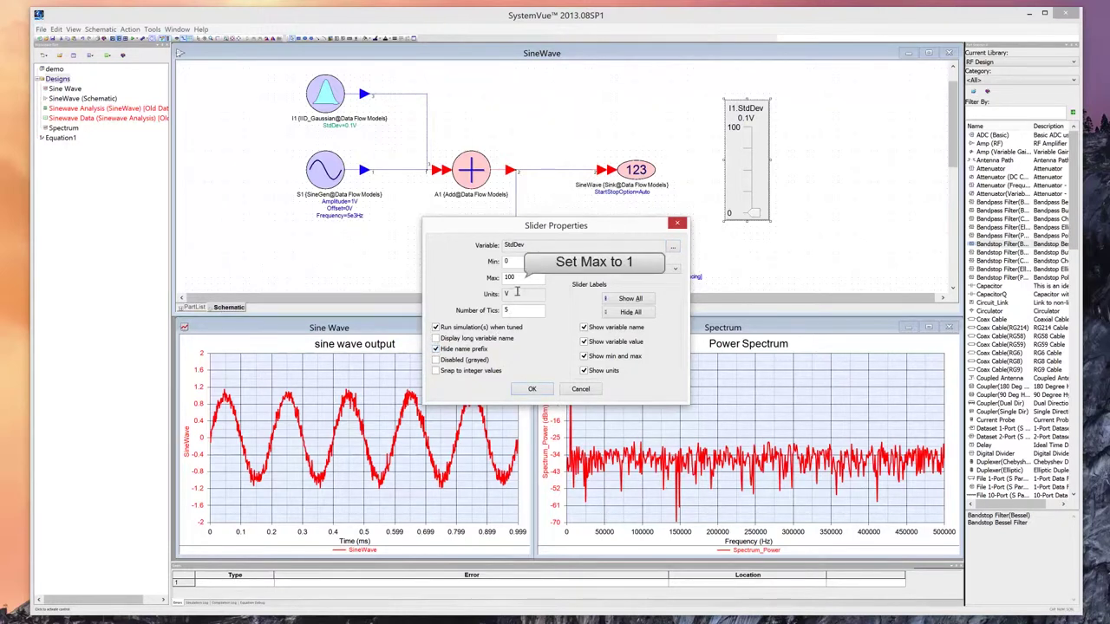
double_click(517, 279)
text(1)
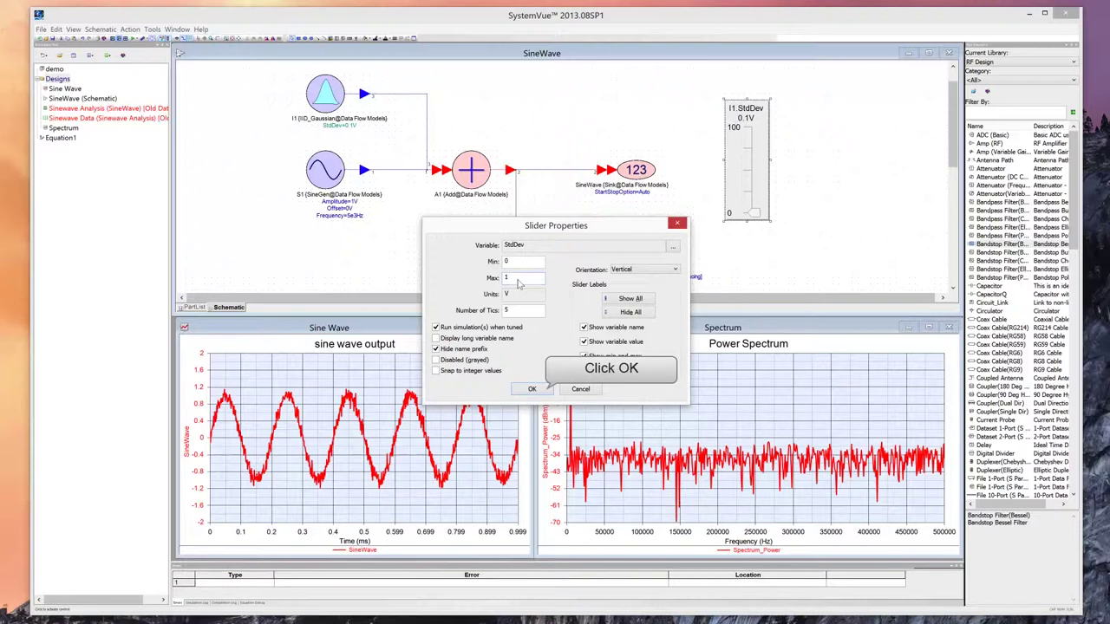
click(531, 389)
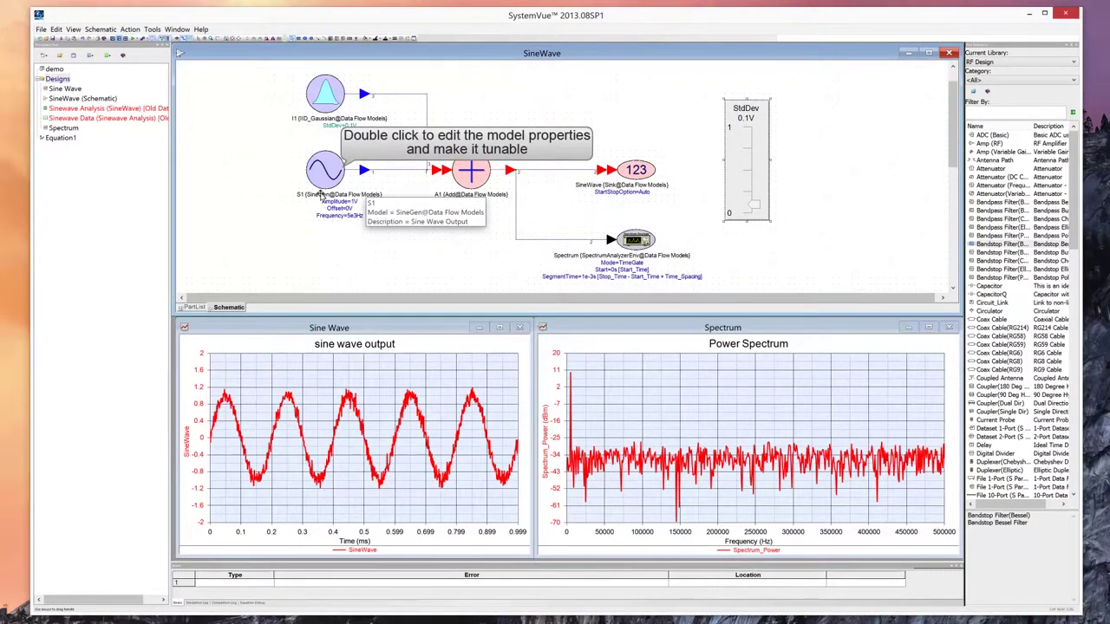
Set sine source S1's Frequency to 5 KHz and mark it tunable
double_click(322, 178)
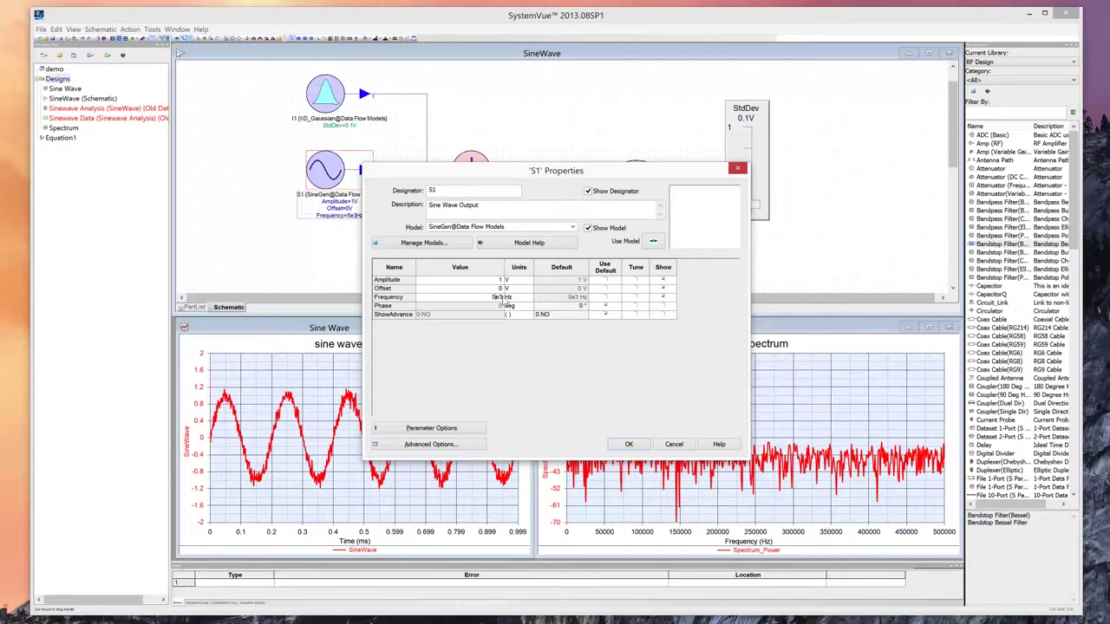
click(501, 298)
key(BackSpace)
key(BackSpace)
click(512, 298)
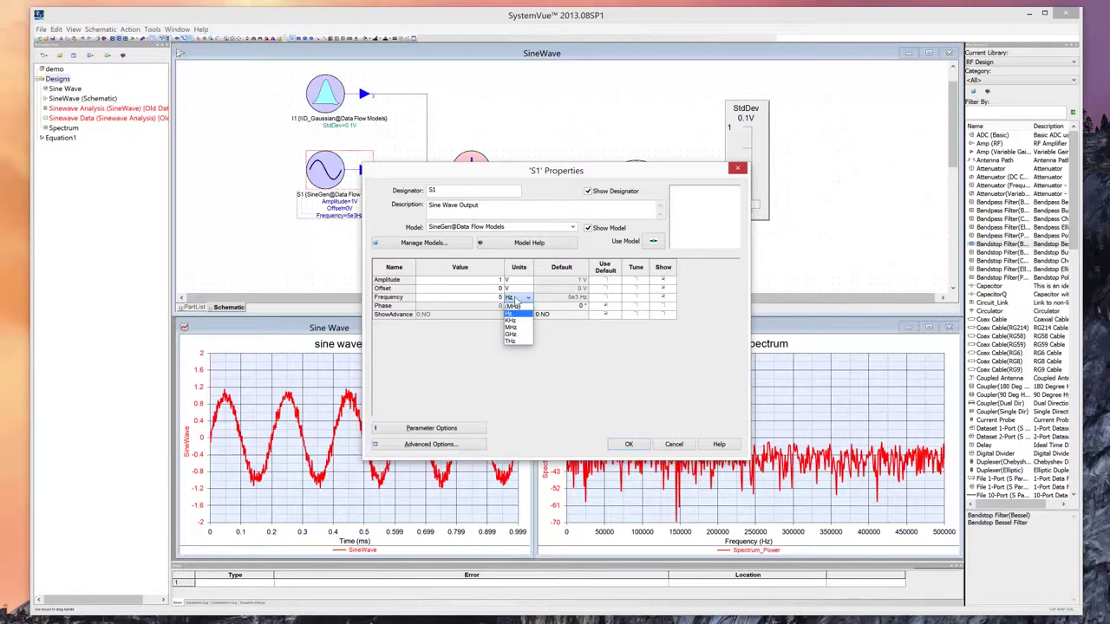
click(513, 320)
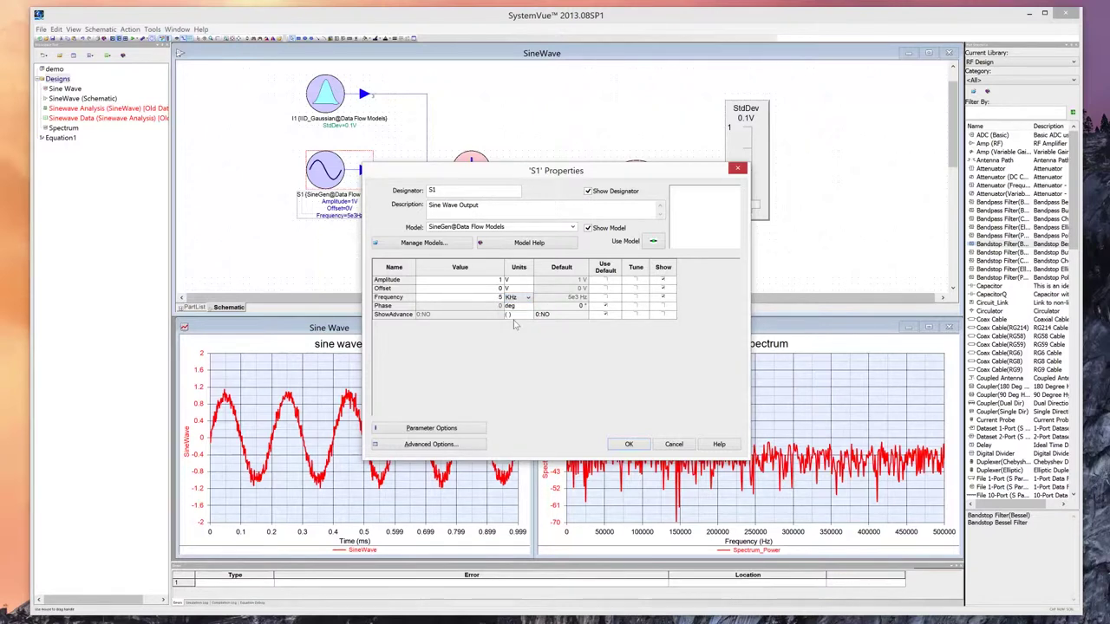
click(636, 299)
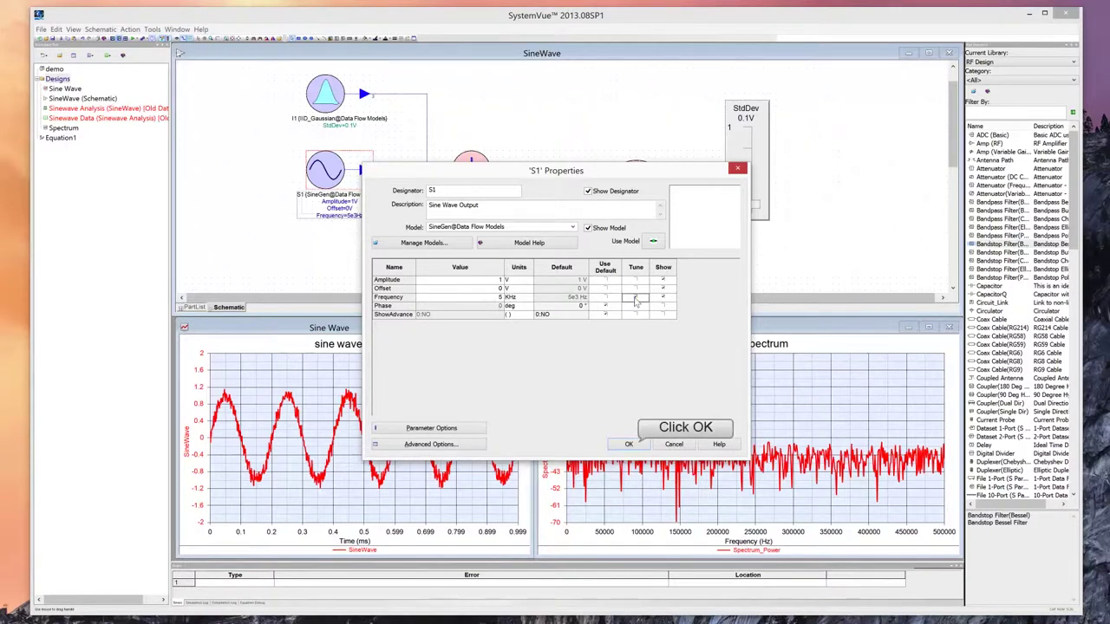
click(636, 299)
click(631, 445)
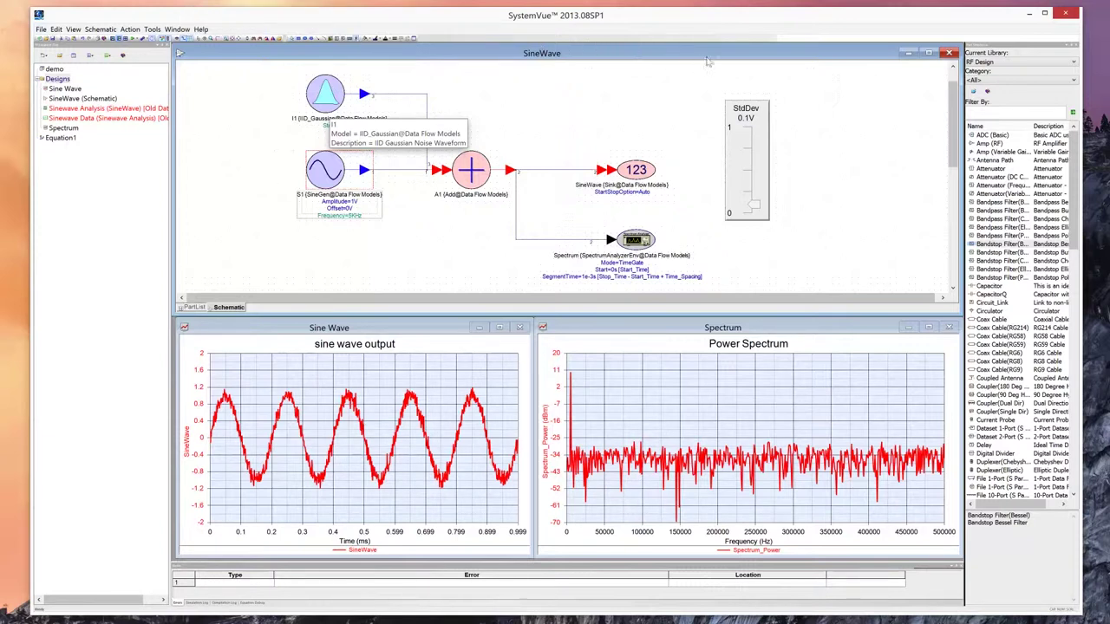
Add a second slider for S1.Frequency, prefix hidden, snapping to integers, Max 500
mouse_move(789, 100)
mouse_down()
mouse_move(830, 185)
mouse_move(831, 224)
mouse_up()
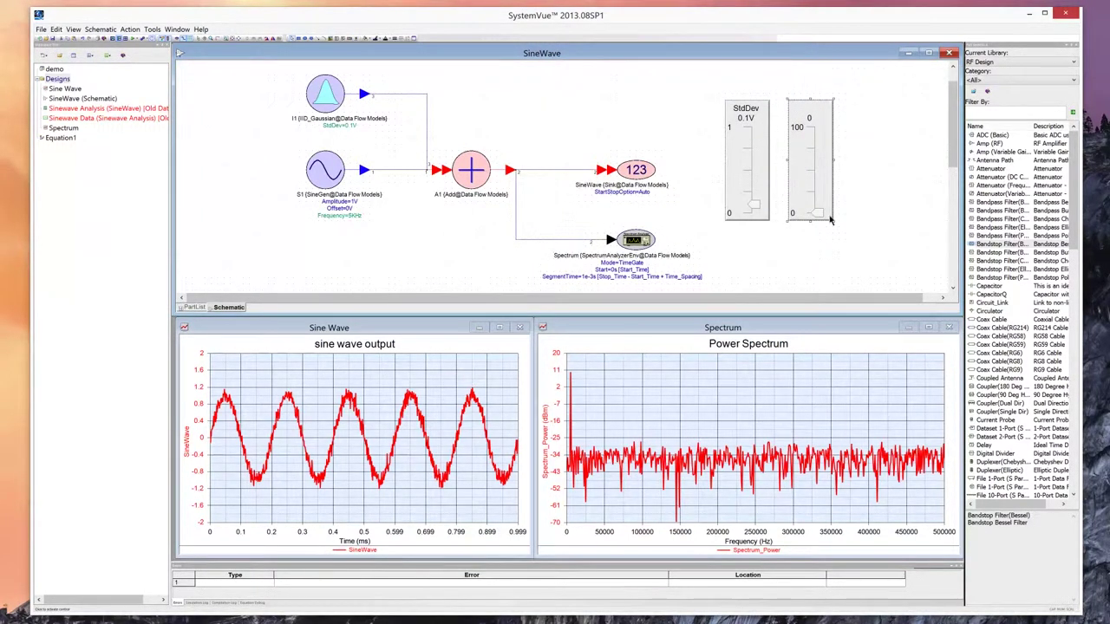
double_click(811, 165)
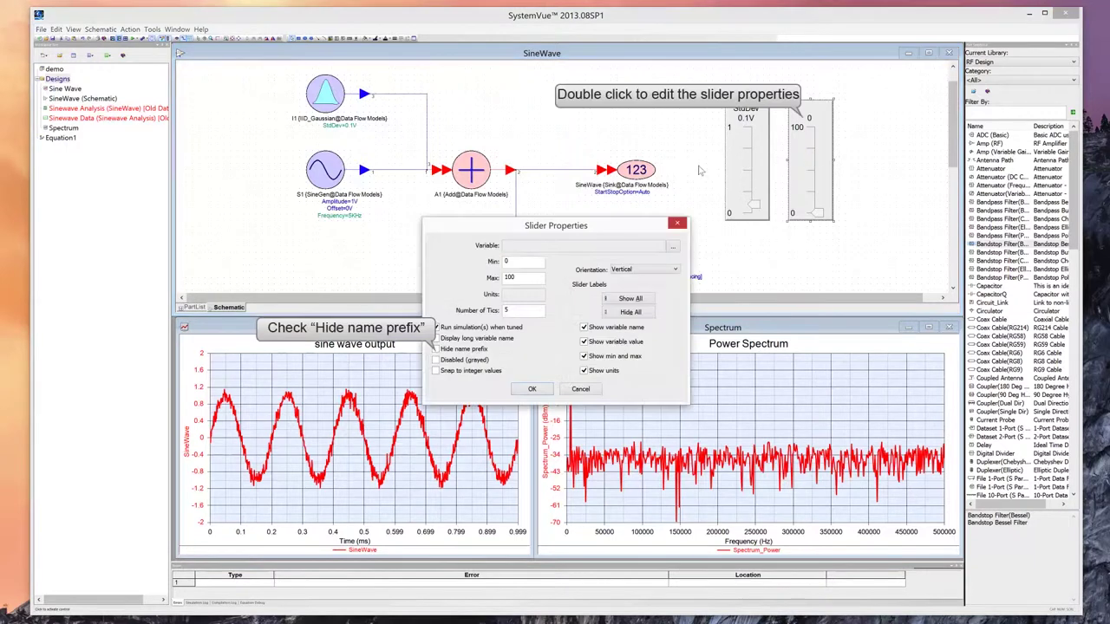
click(435, 349)
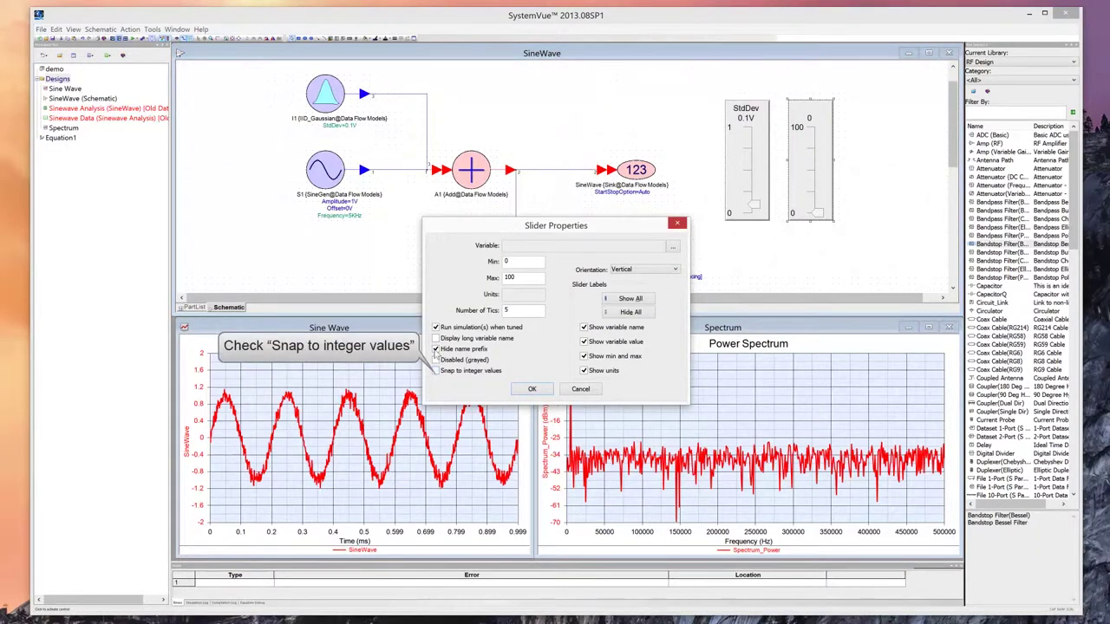
click(437, 371)
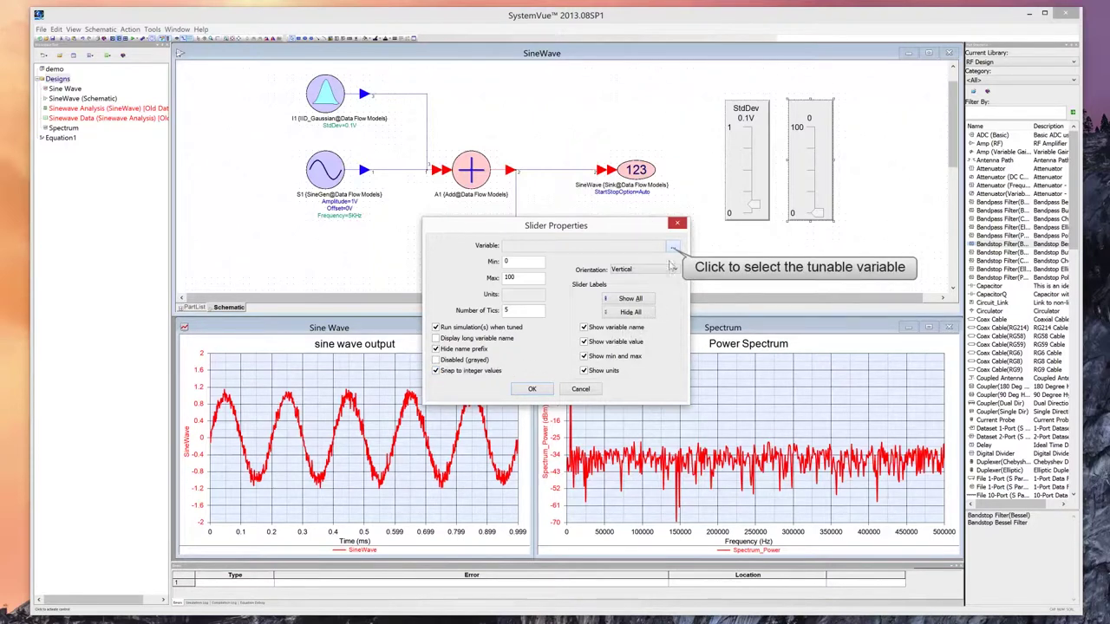
click(673, 249)
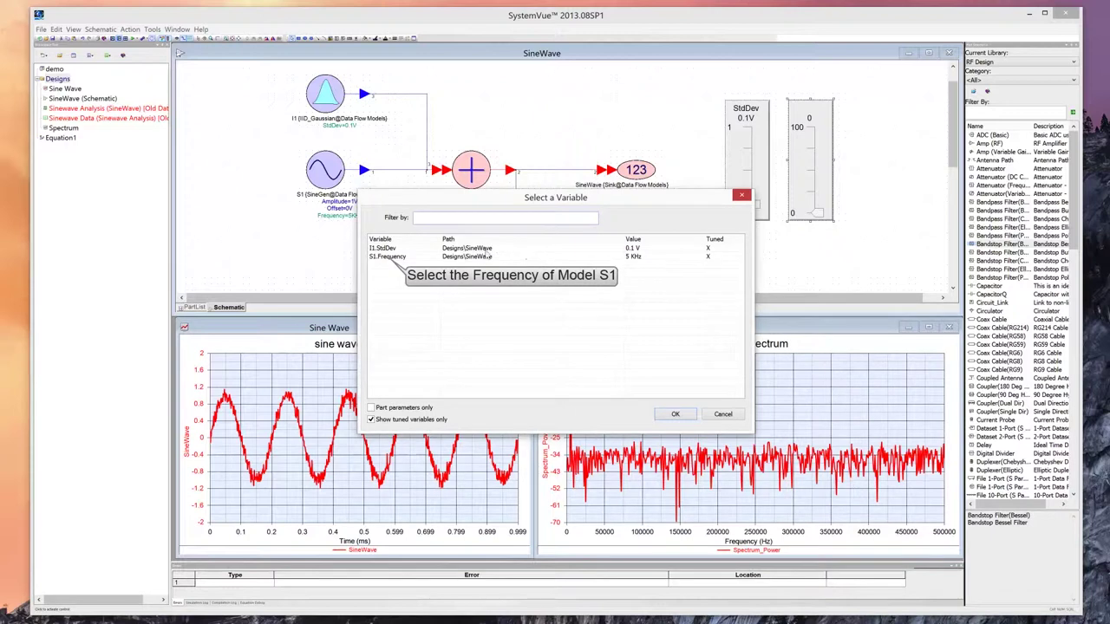
click(390, 257)
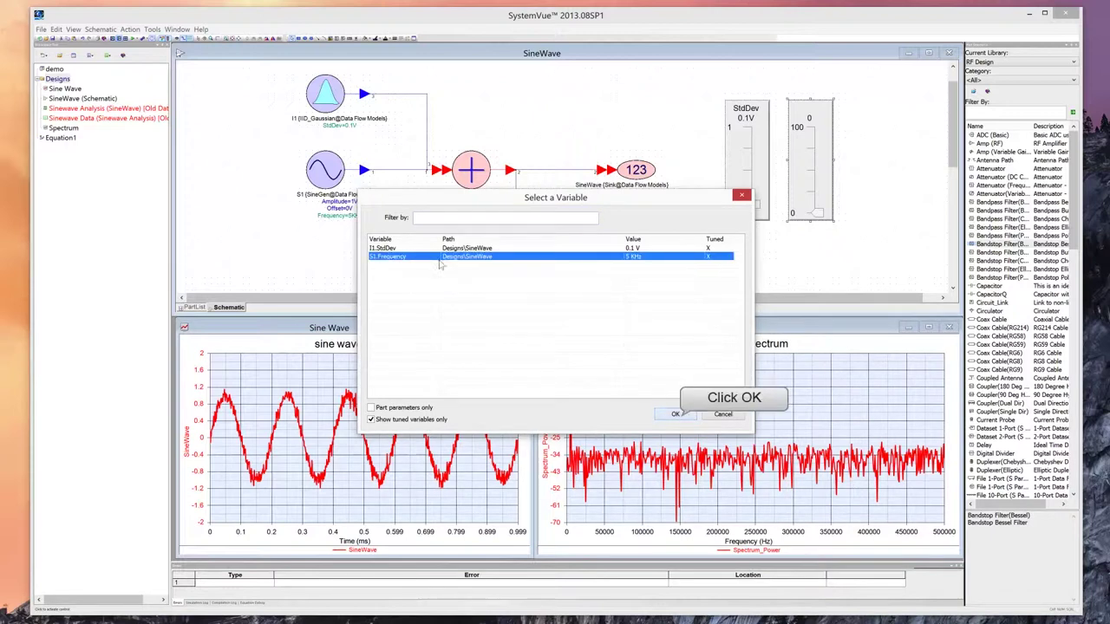
click(673, 414)
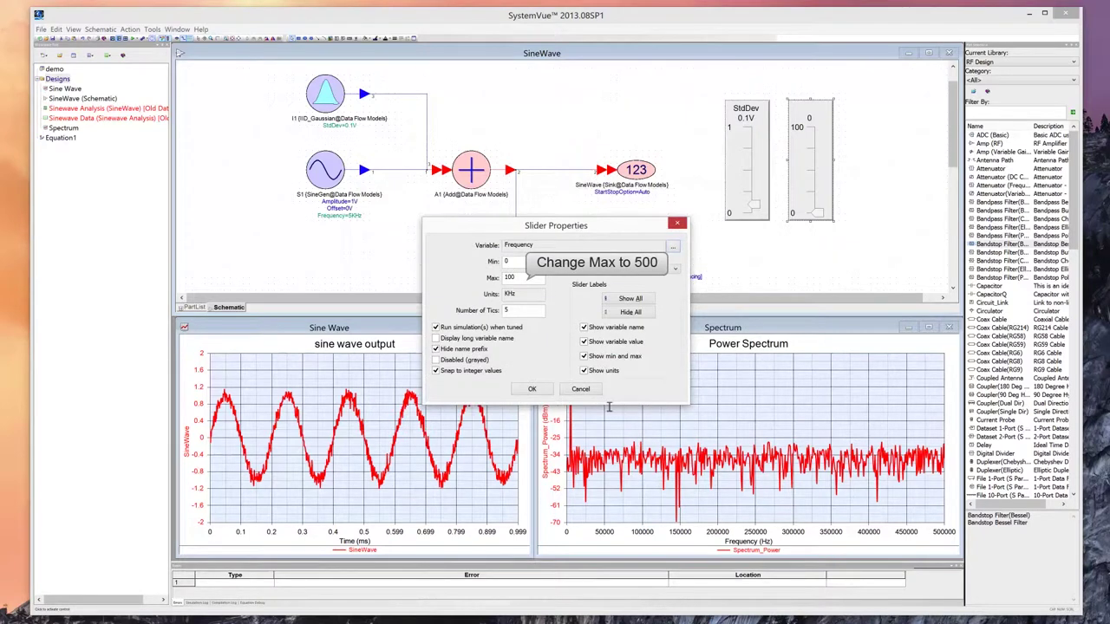
double_click(510, 277)
text(500)
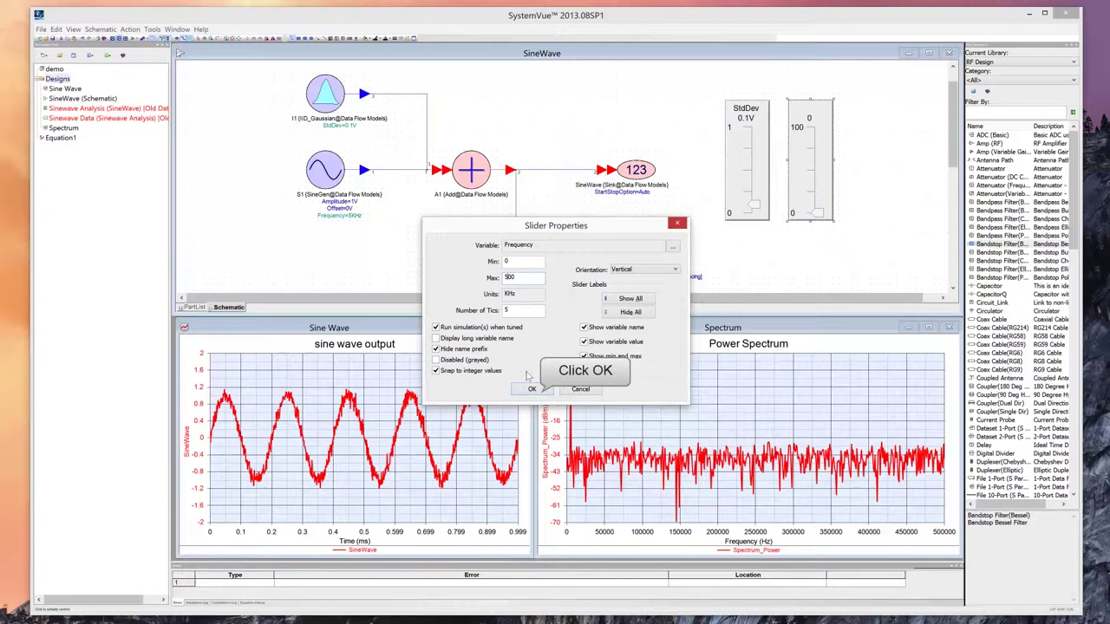
click(528, 391)
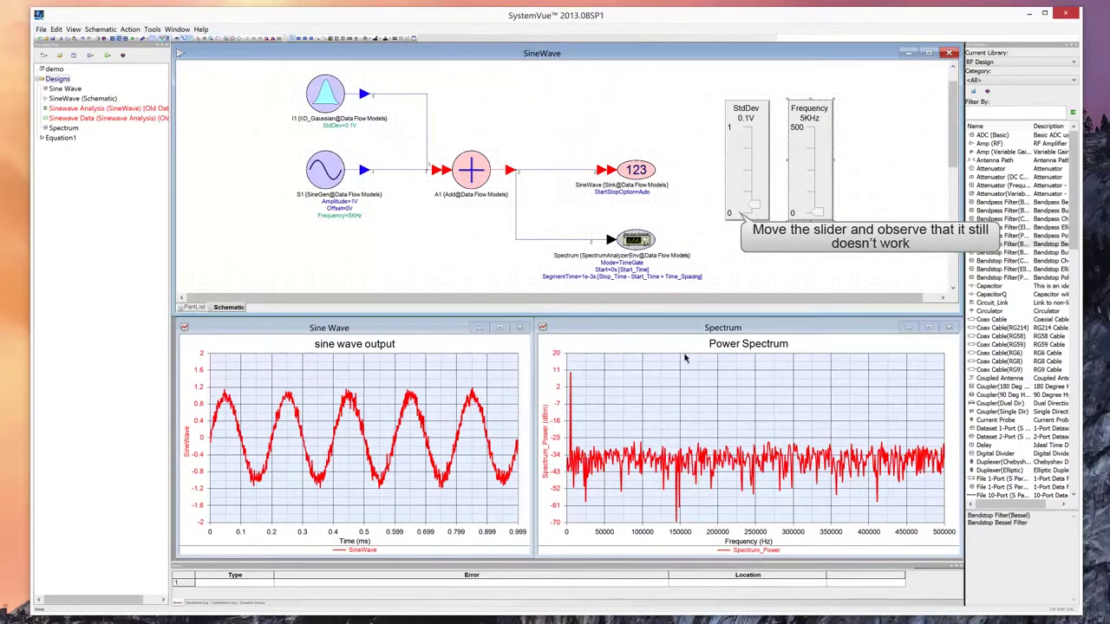
Raise StdDev to 0.586V and enable Sinewave Analysis AutoRecalc in the Tune panel
drag(756, 206, 755, 165)
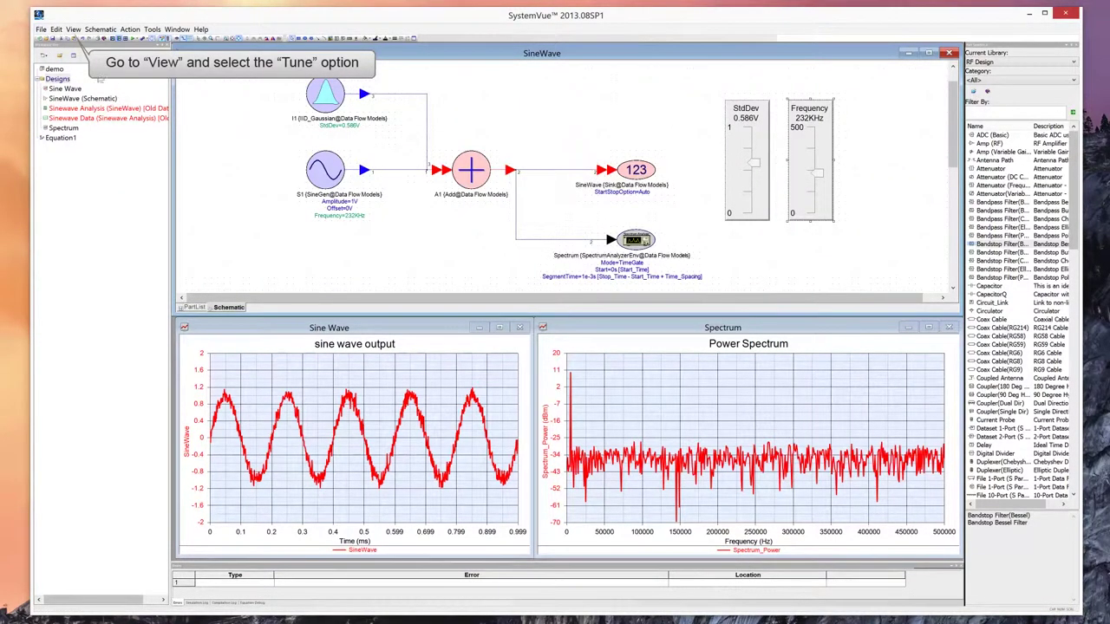
click(74, 30)
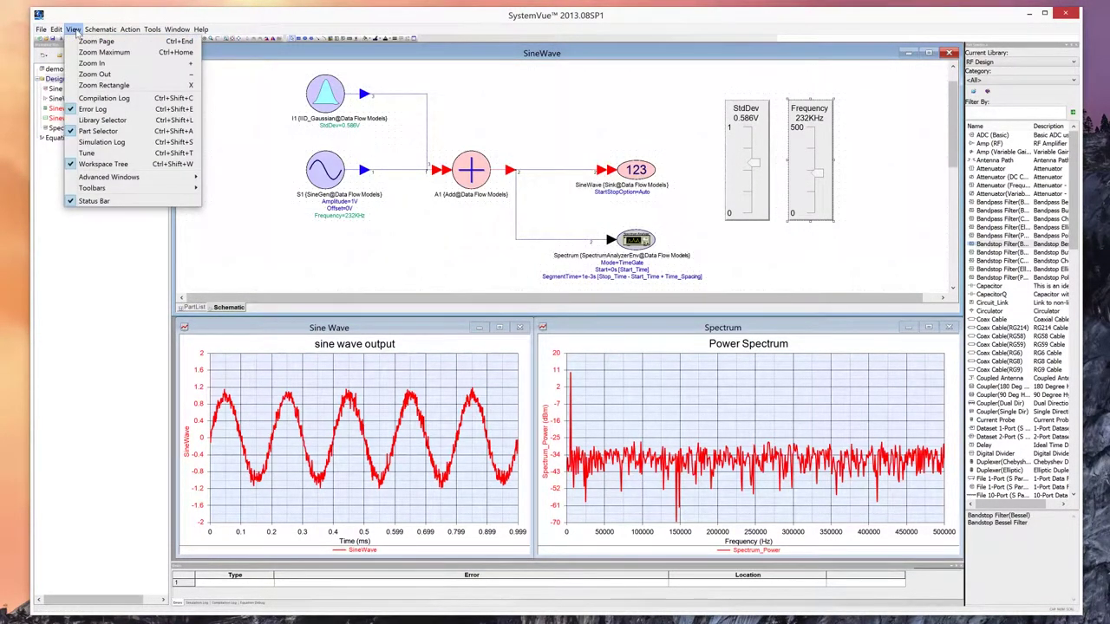
click(96, 153)
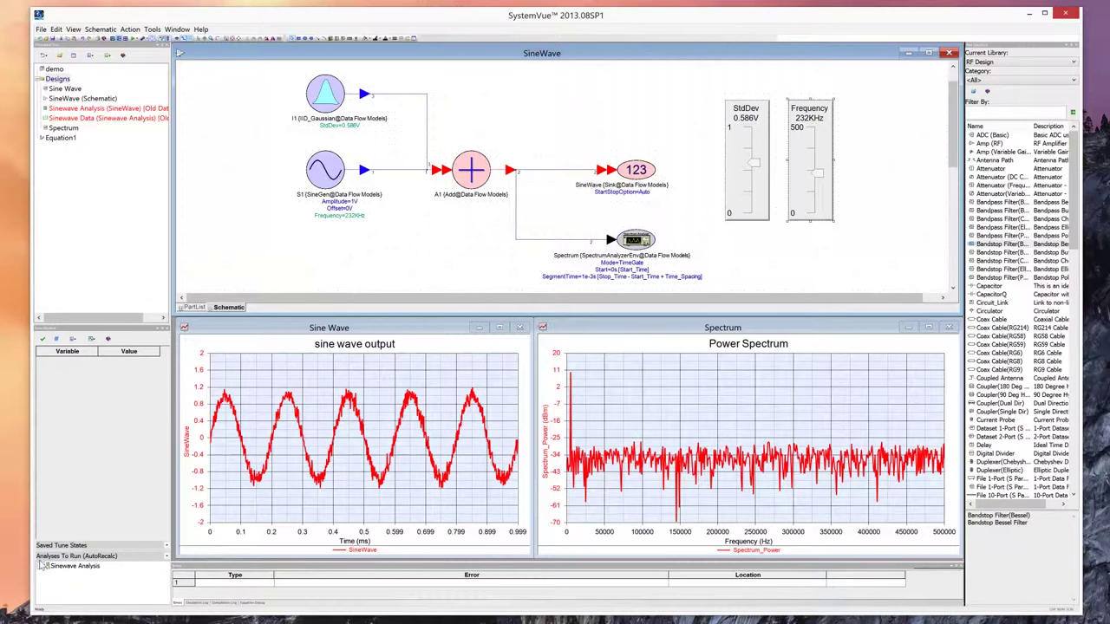
click(41, 566)
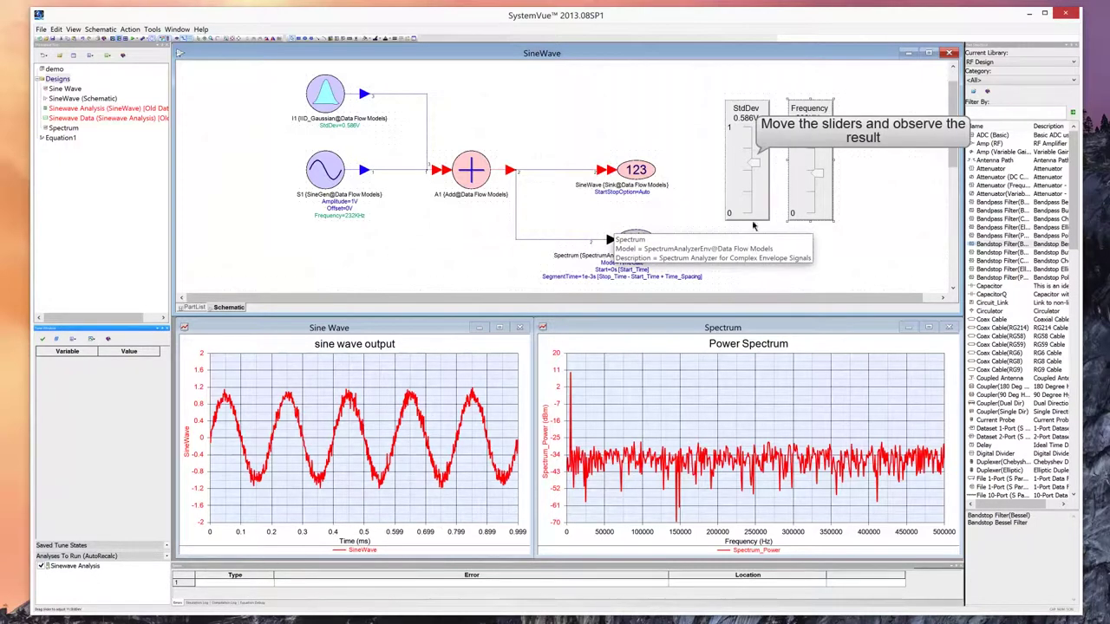
Sweep the sliders, ending at StdDev 0.822V and Frequency 323KHz, watching plots update
drag(756, 164, 757, 198)
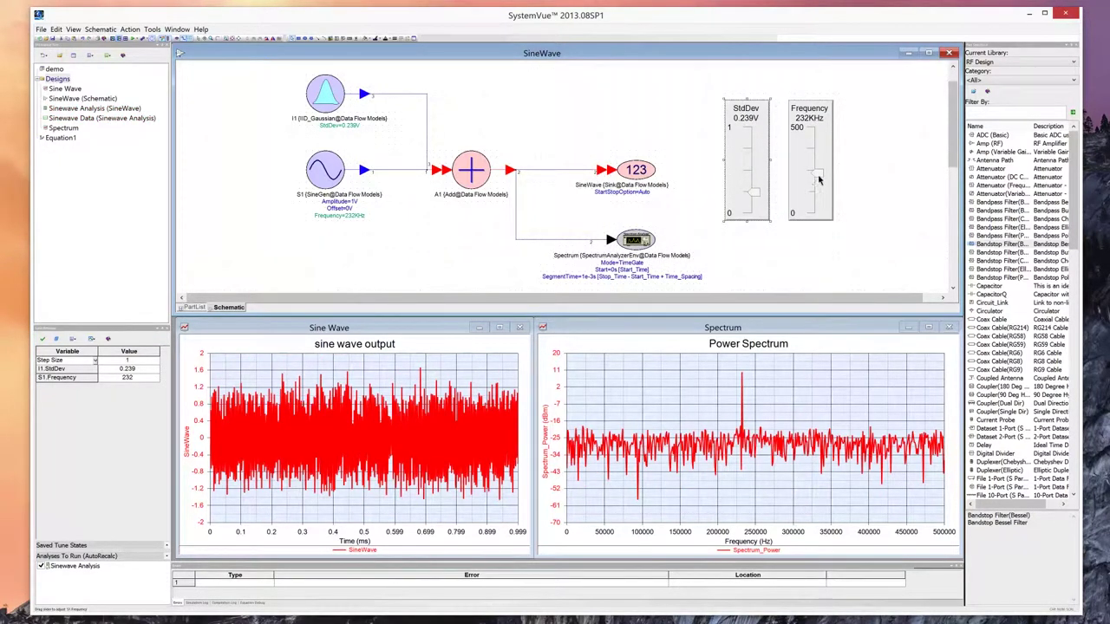
drag(818, 176, 820, 205)
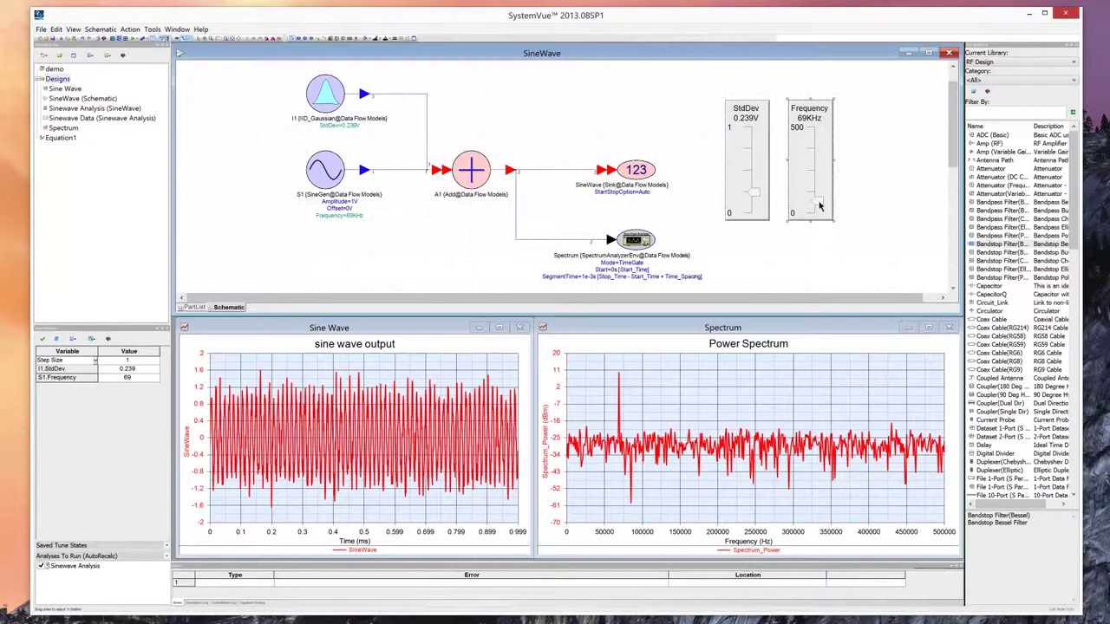
drag(757, 196, 756, 165)
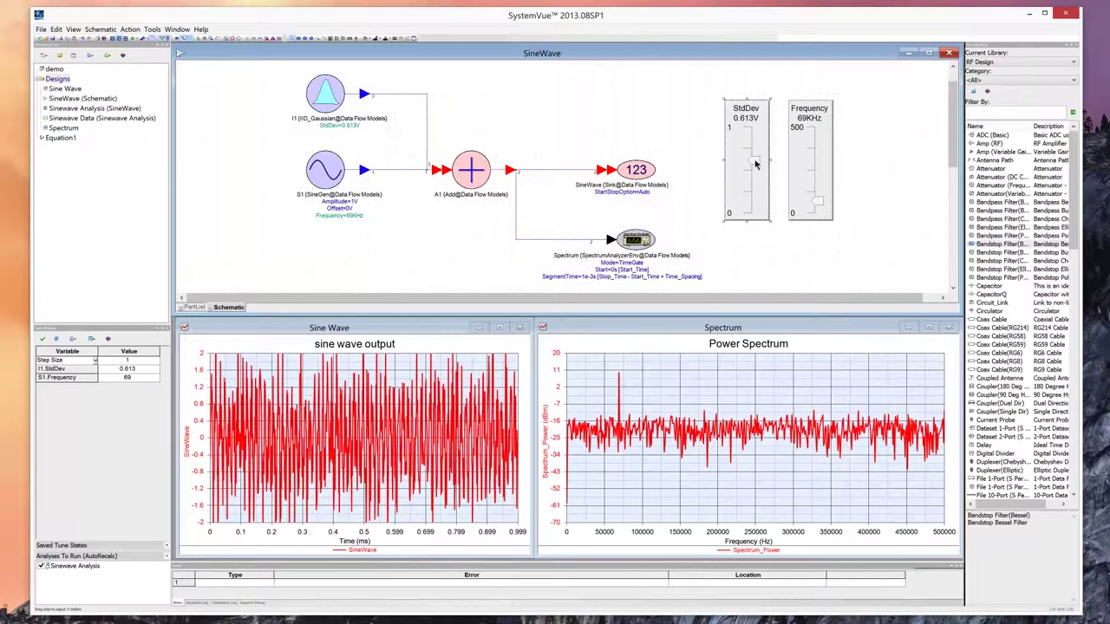
drag(754, 165, 754, 148)
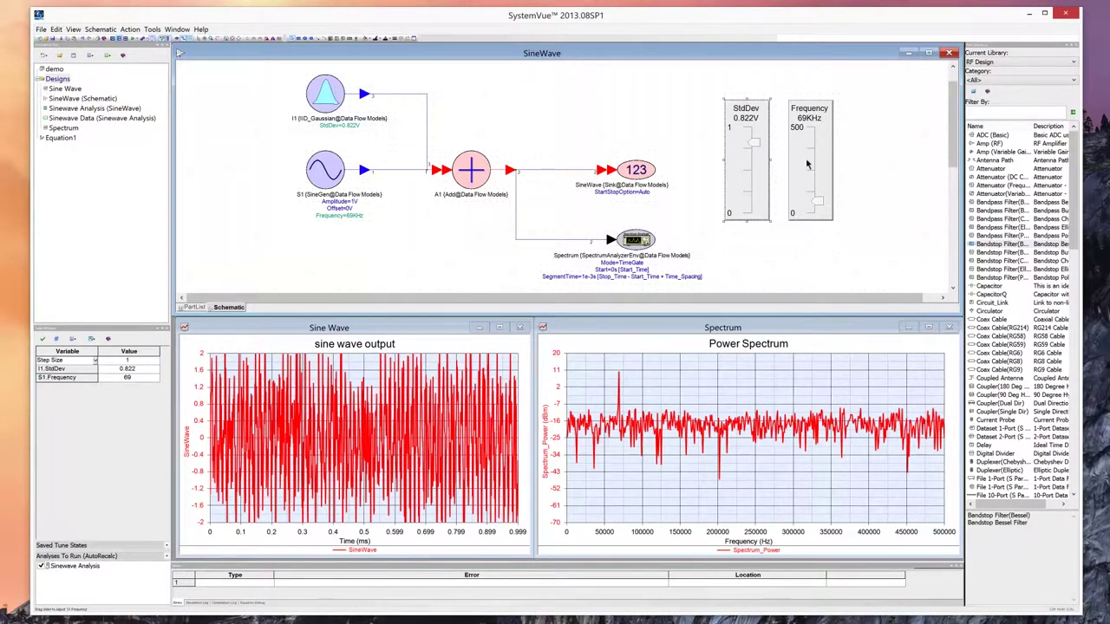
drag(820, 203, 818, 158)
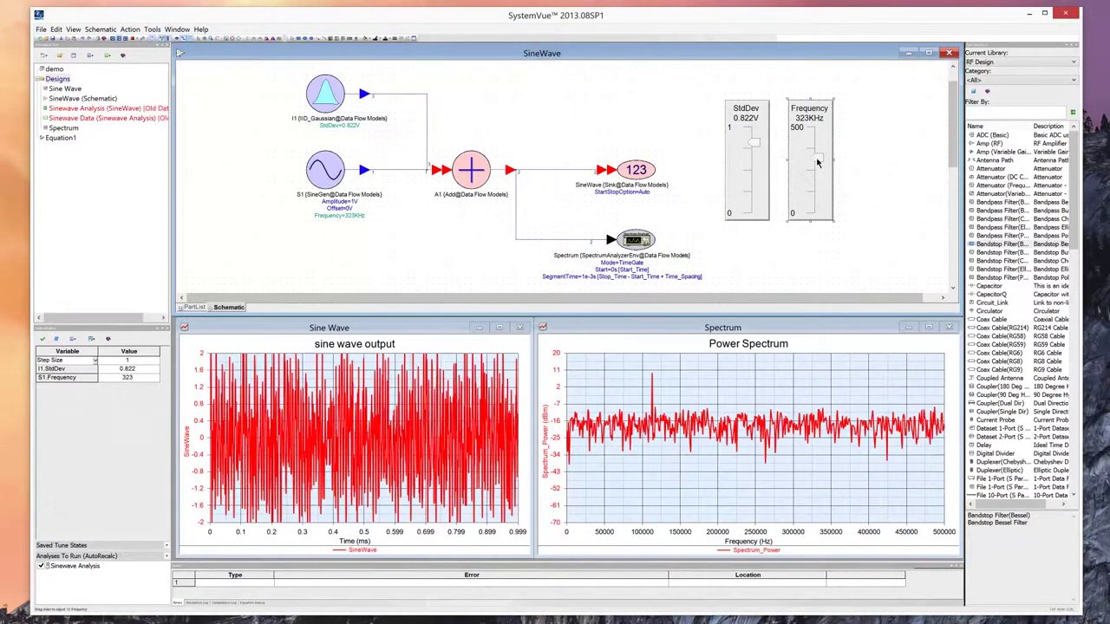